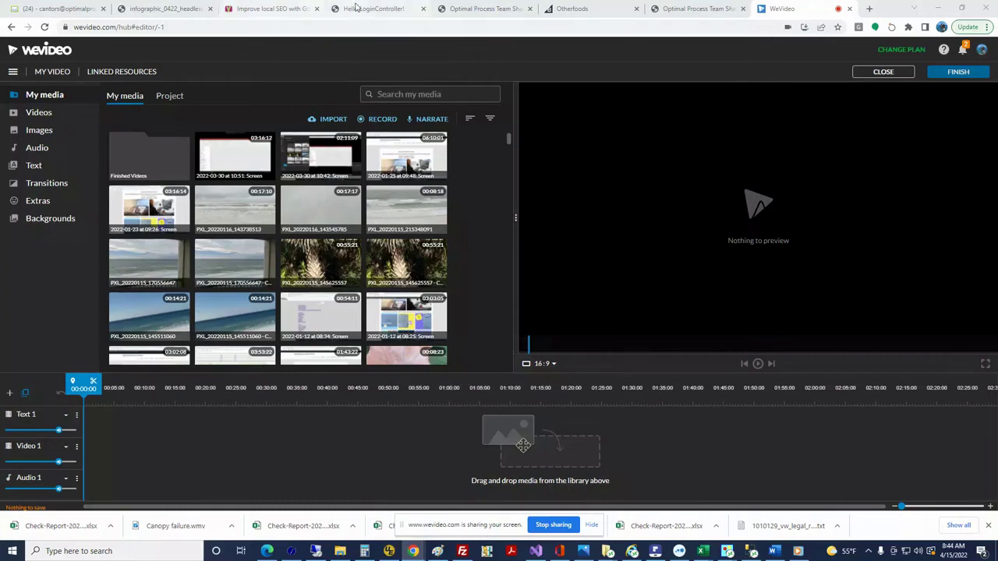
Switch from WeVideo to the browser tab with the Optimal Process Portal login page
{"action": "left_click", "coordinate": [362, 7]}
Fill in the saved account e-mail from autofill as user code and enter the account password
{"action": "left_click", "coordinate": [398, 115]}
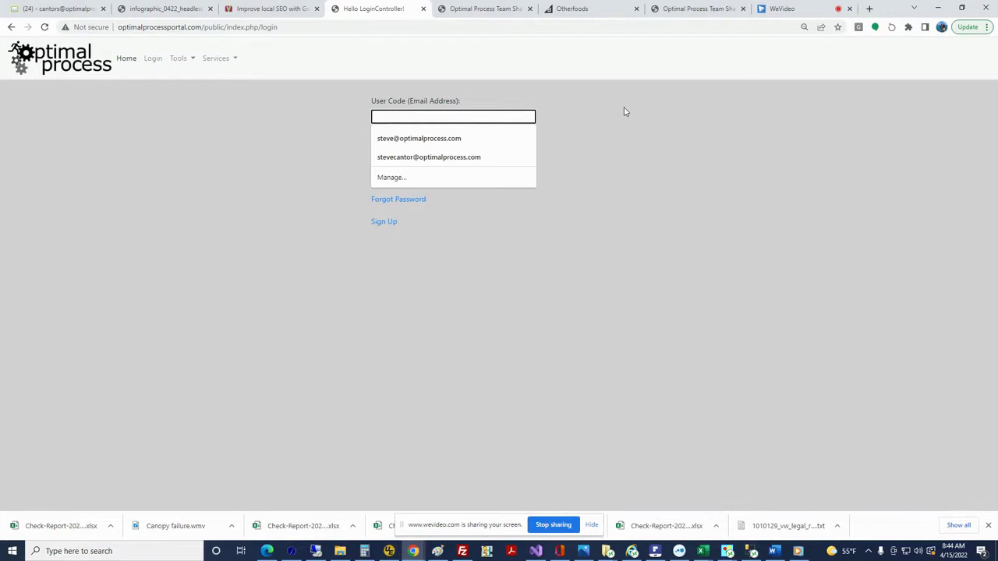
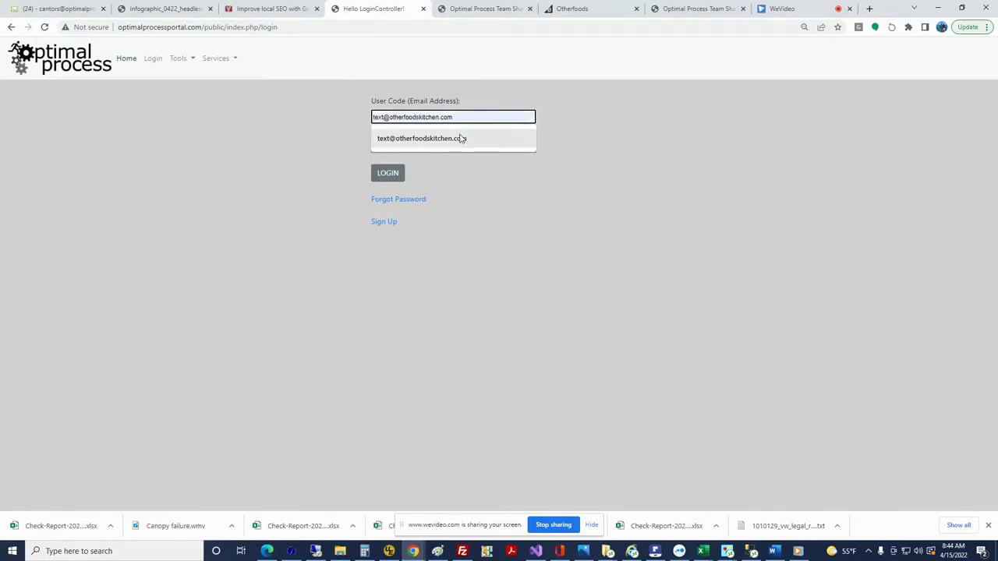
{"action": "left_click", "coordinate": [460, 139]}
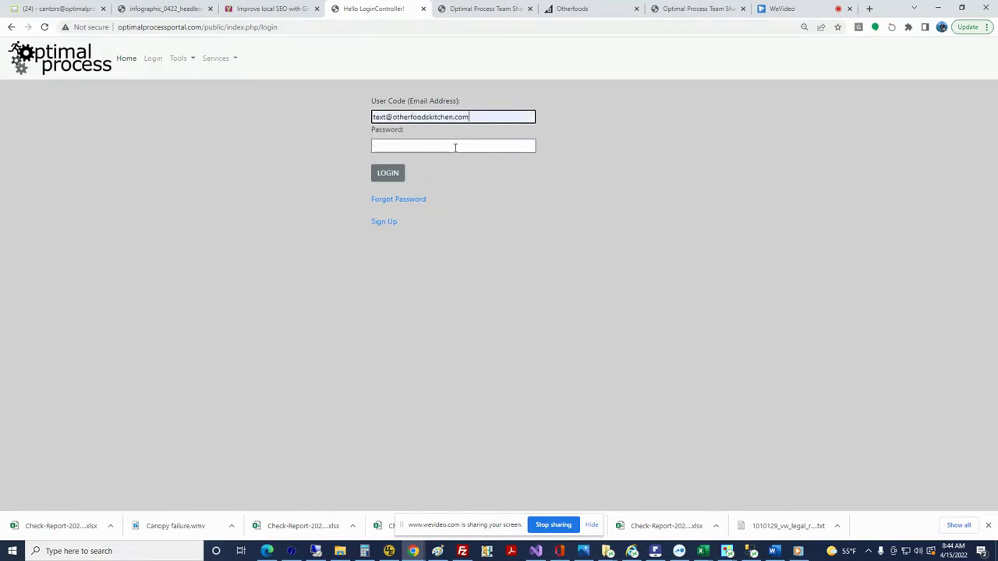
{"action": "left_click", "coordinate": [455, 147]}
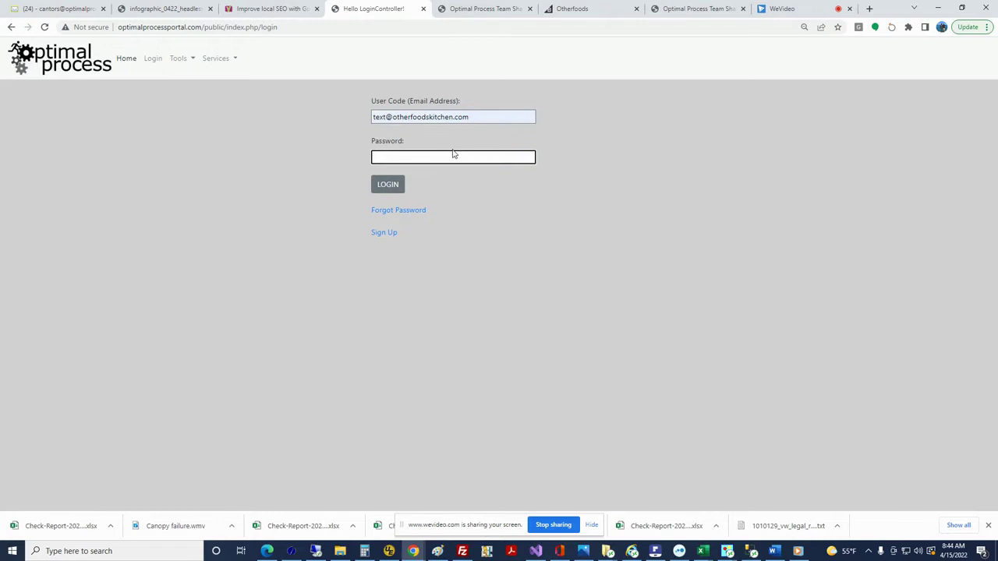
{"action": "type", "text": "*******"}
Submit the login and open the Resources/Contractors contact list from Tools
{"action": "key", "text": "Return"}
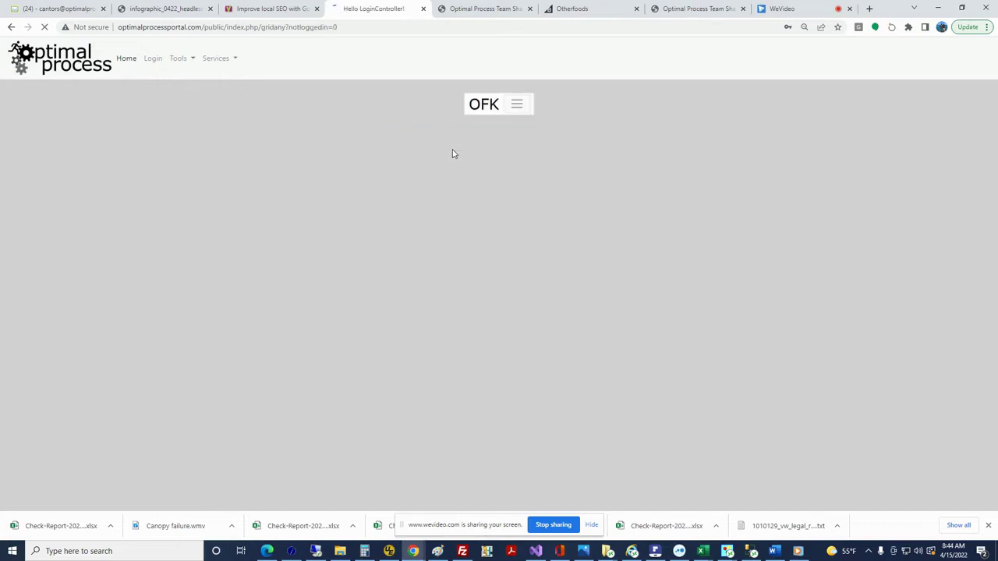
{"action": "left_click", "coordinate": [178, 60]}
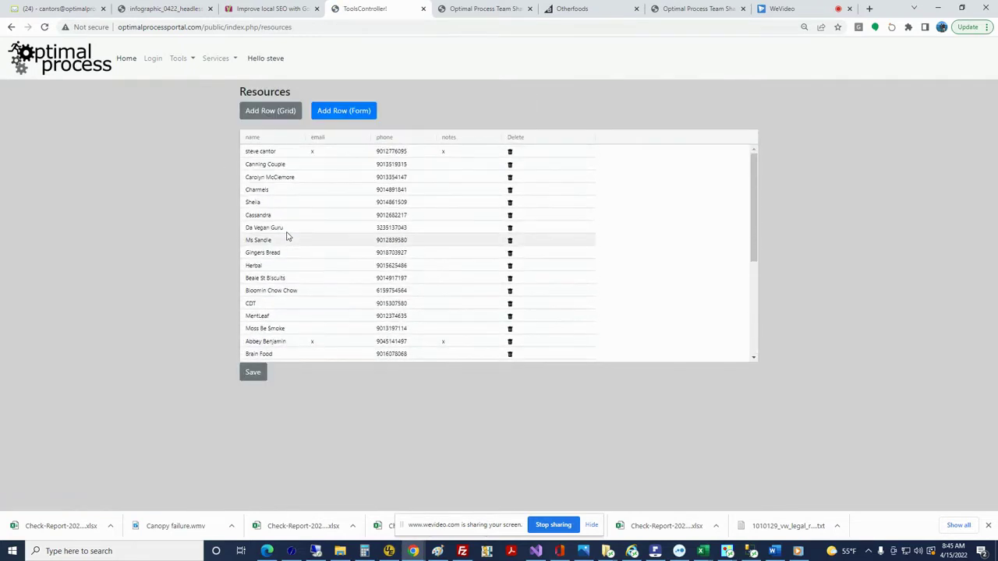
{"action": "scroll", "coordinate": [286, 236], "scroll_direction": "down", "scroll_amount": 5}
{"action": "scroll", "coordinate": [287, 232], "scroll_direction": "up", "scroll_amount": 5}
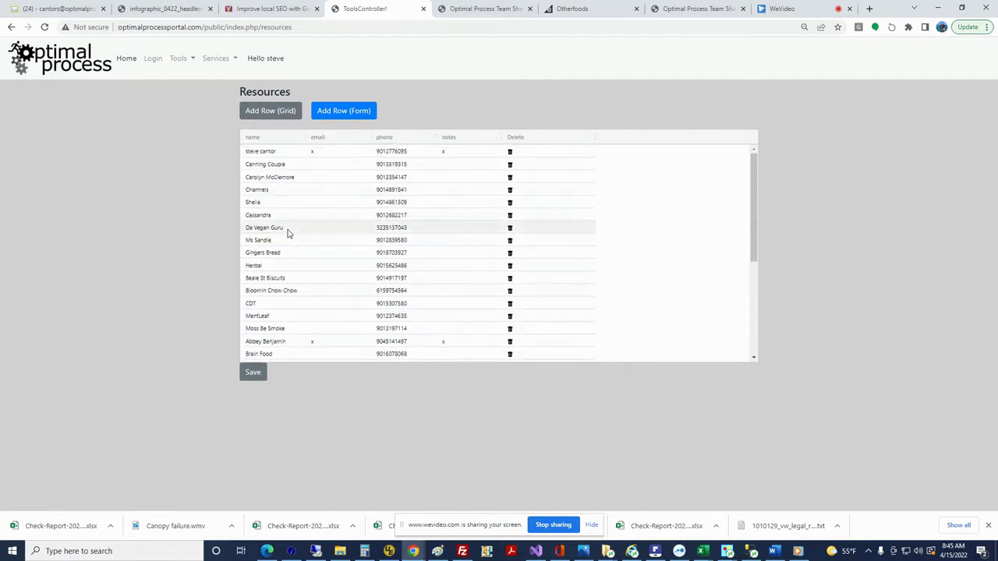
{"action": "left_click", "coordinate": [273, 153]}
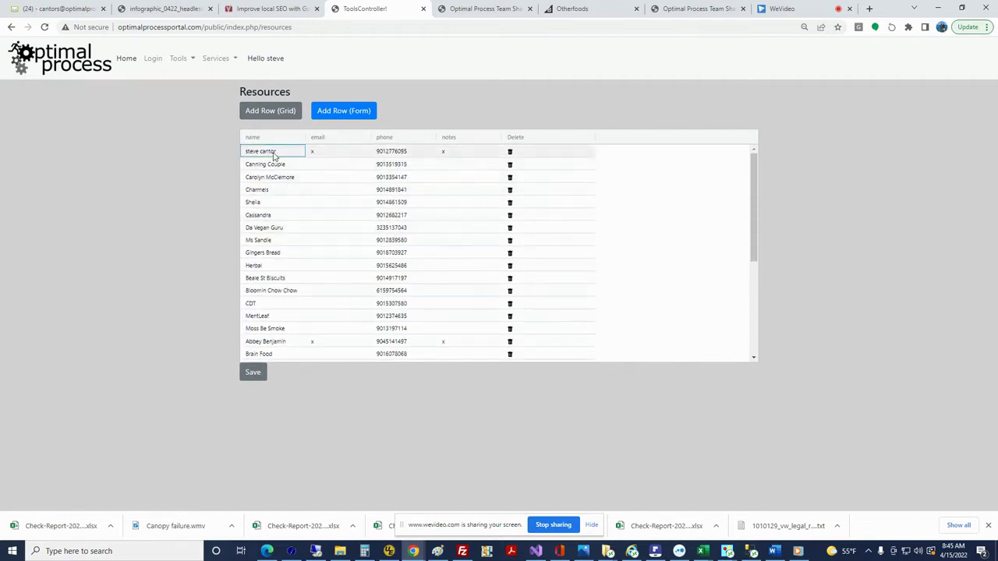
Inspect the first contact's phone number cell twice, leaving the value unchanged
{"action": "left_click", "coordinate": [377, 152]}
{"action": "left_click", "coordinate": [377, 151]}
{"action": "left_click", "coordinate": [421, 153]}
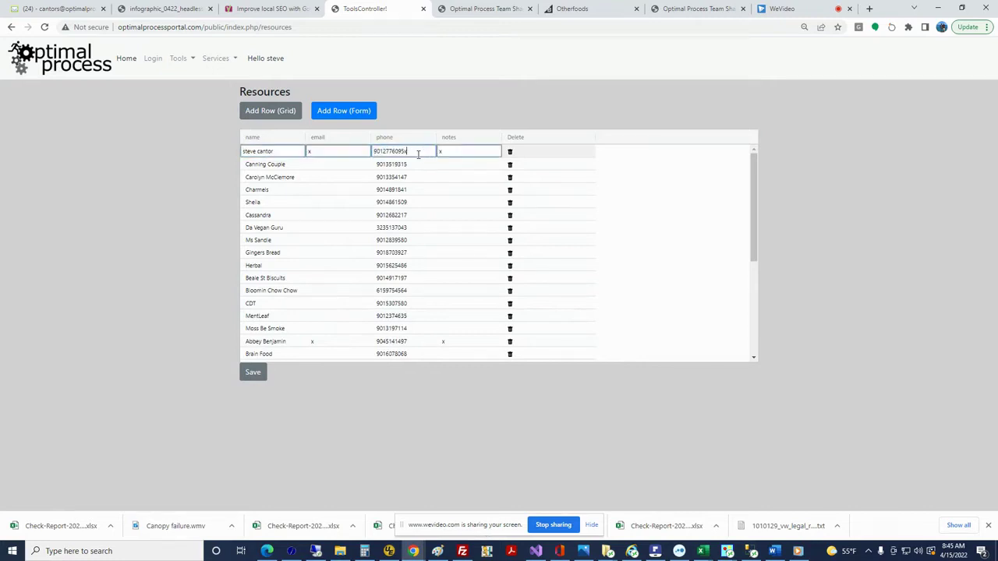
{"action": "left_click", "coordinate": [414, 165]}
{"action": "left_click", "coordinate": [415, 154]}
{"action": "left_click", "coordinate": [416, 152]}
{"action": "left_click", "coordinate": [416, 152]}
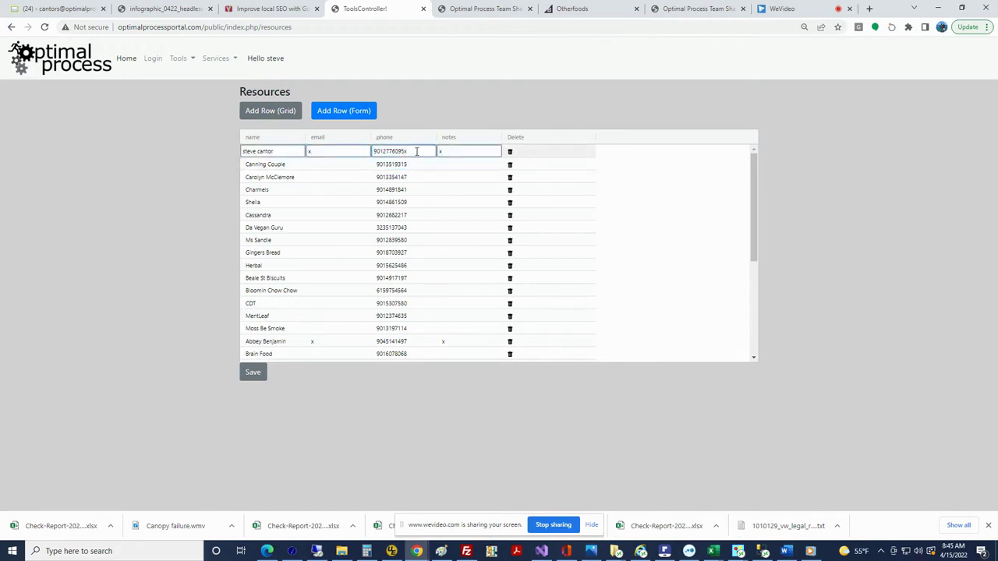
{"action": "left_click", "coordinate": [408, 165]}
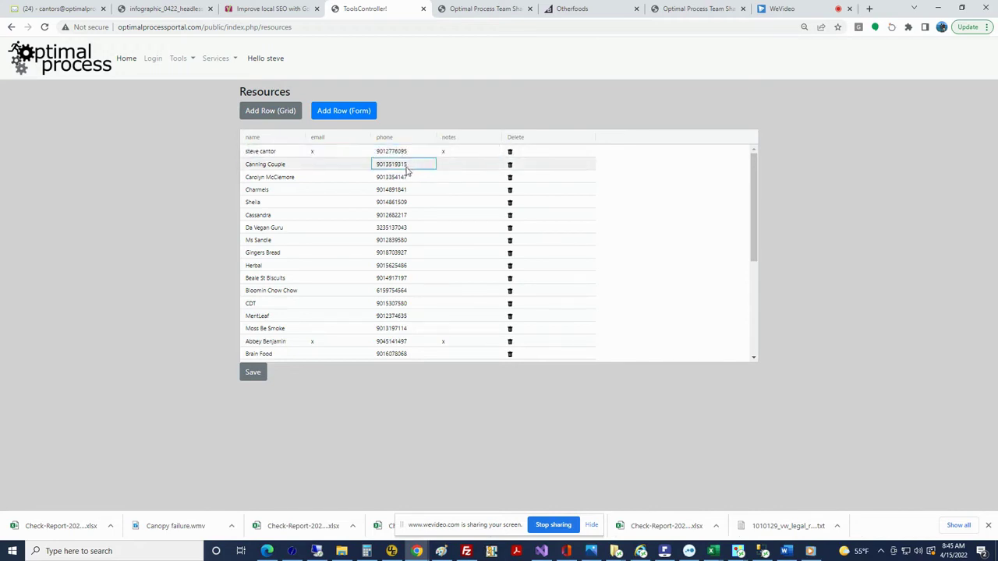
Add a new contact row with the contact's name and phone number, save it, and reload Resources/Contractors
{"action": "left_click", "coordinate": [286, 112]}
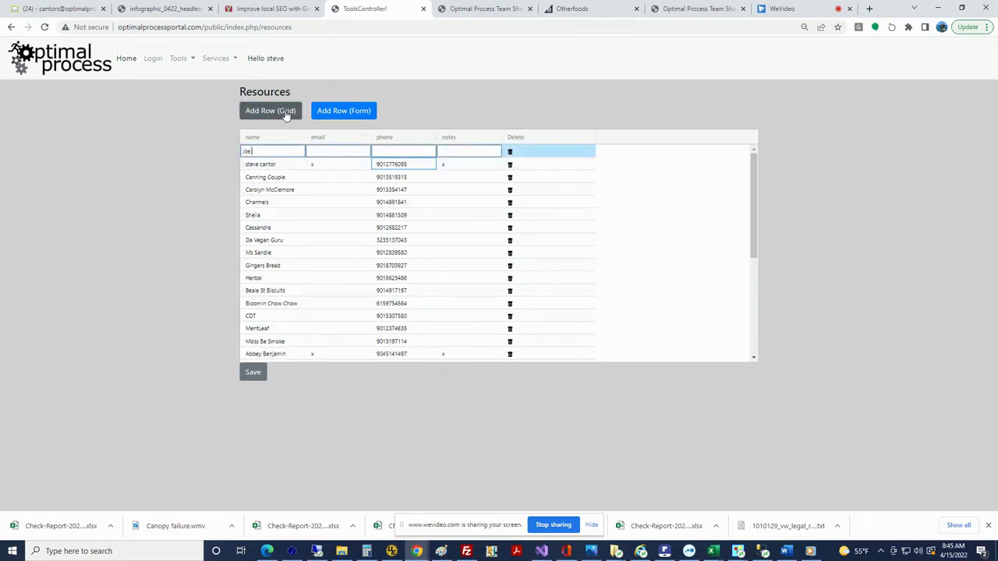
{"action": "key", "text": "Tab"}
{"action": "left_click", "coordinate": [252, 375]}
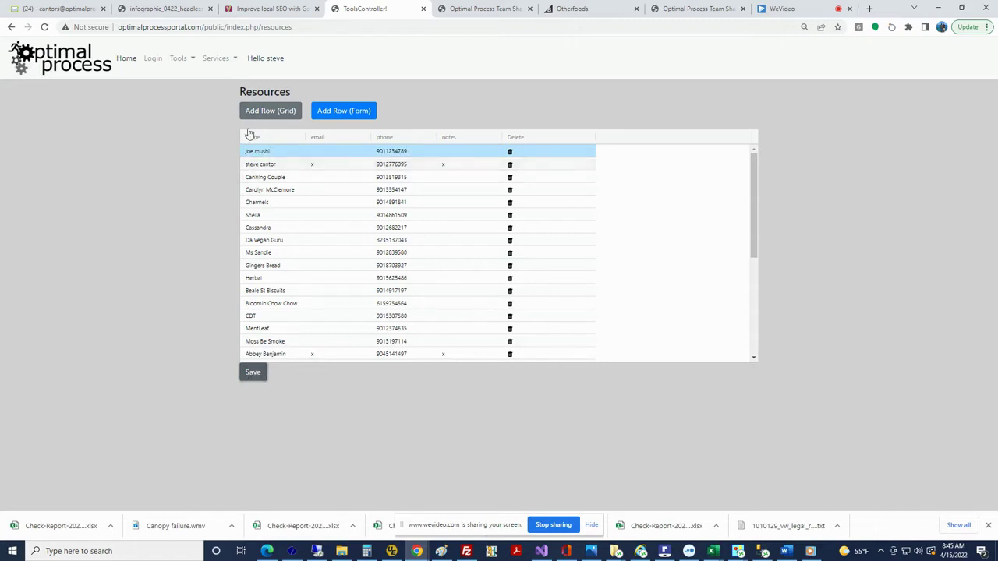
{"action": "left_click", "coordinate": [175, 62]}
{"action": "left_click", "coordinate": [202, 163]}
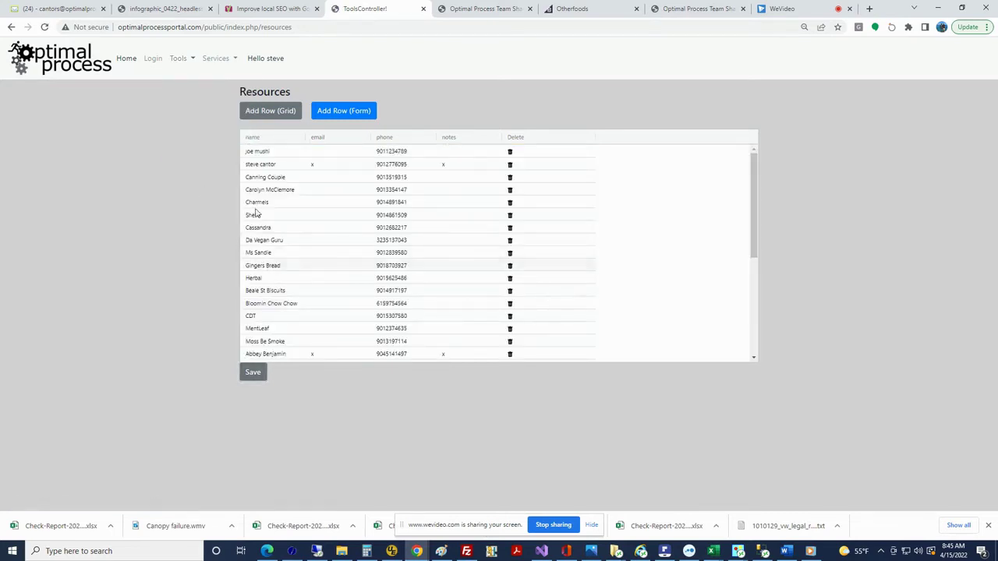
Delete the top contact row with its trash icon and confirm with OK
{"action": "left_click", "coordinate": [261, 153]}
{"action": "left_click", "coordinate": [511, 152]}
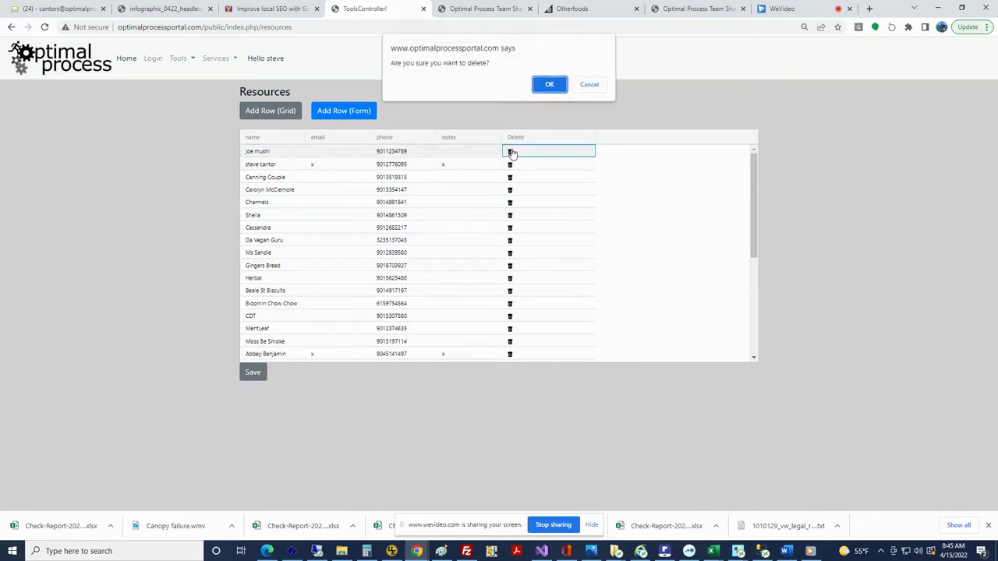
{"action": "left_click", "coordinate": [537, 87]}
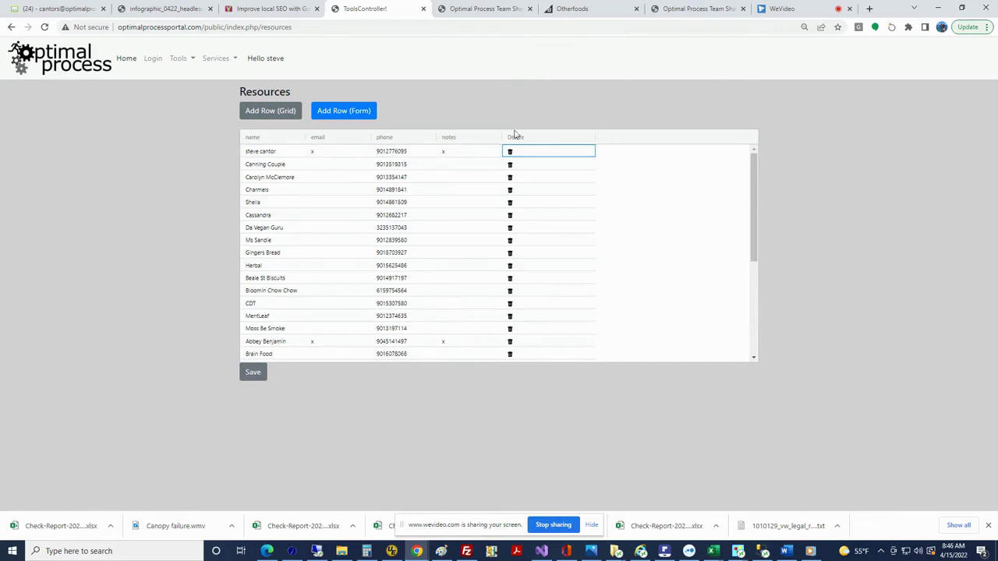
{"action": "scroll", "coordinate": [382, 261], "scroll_direction": "down", "scroll_amount": 3}
{"action": "scroll", "coordinate": [381, 260], "scroll_direction": "up", "scroll_amount": 3}
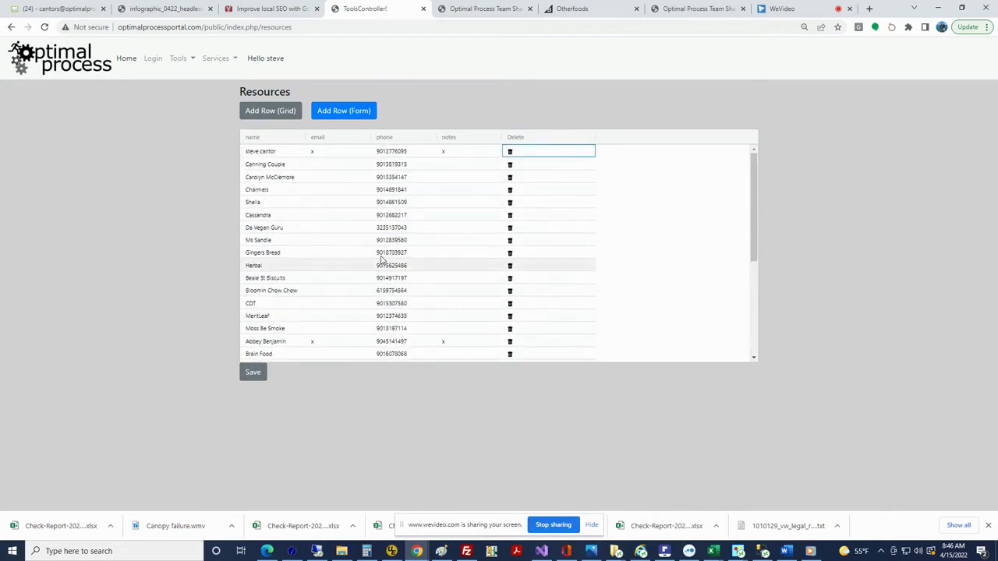
{"action": "scroll", "coordinate": [382, 260], "scroll_direction": "down", "scroll_amount": 3}
{"action": "scroll", "coordinate": [378, 256], "scroll_direction": "up", "scroll_amount": 3}
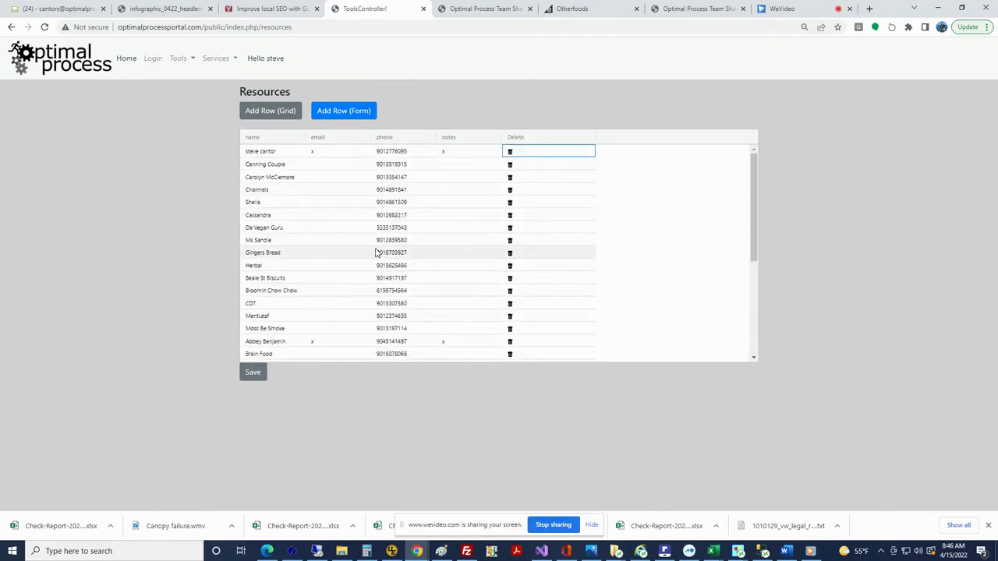
Go to Tools > Schedule Texts and start a new scheduled text
{"action": "left_click", "coordinate": [180, 60]}
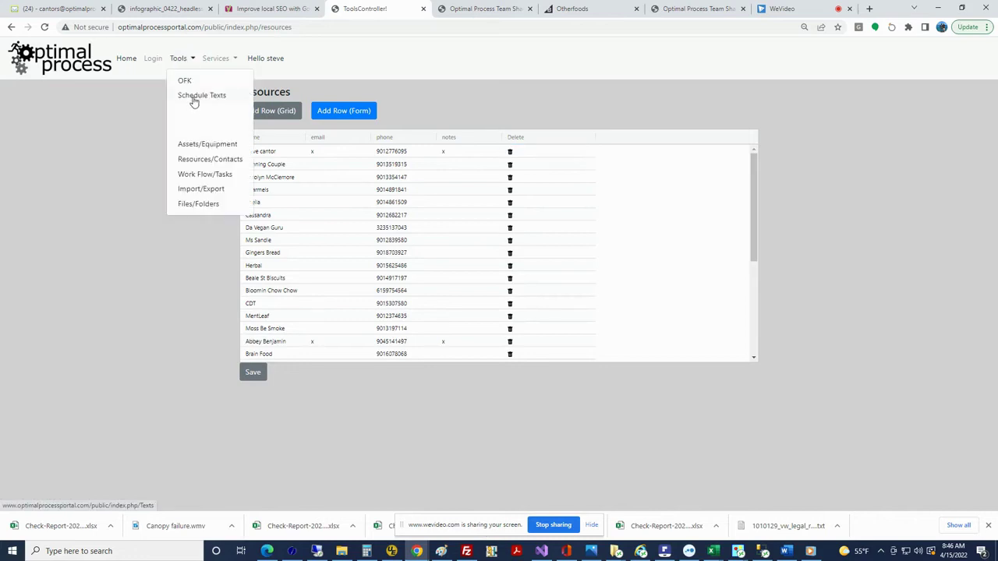
{"action": "left_click", "coordinate": [195, 96]}
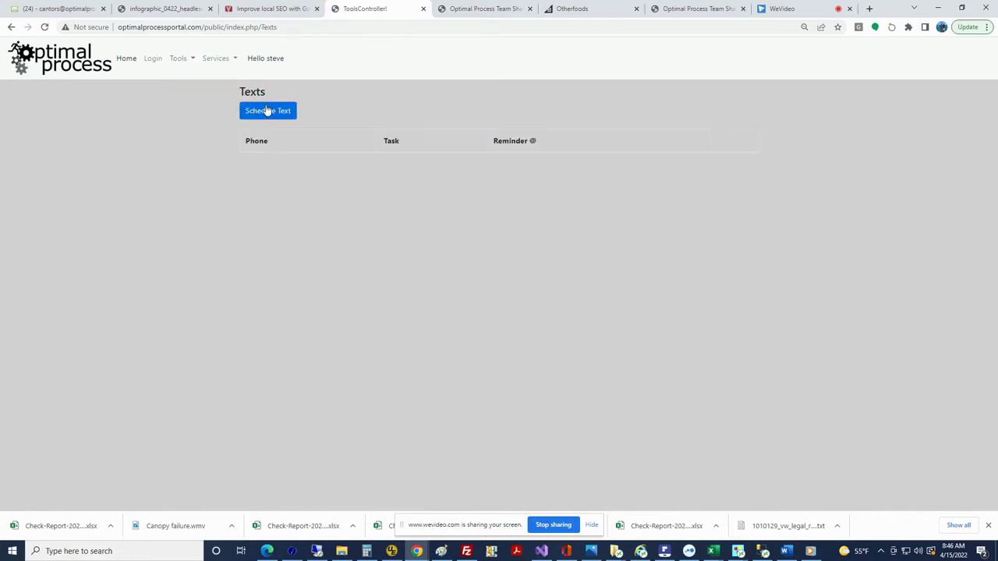
{"action": "left_click", "coordinate": [267, 112]}
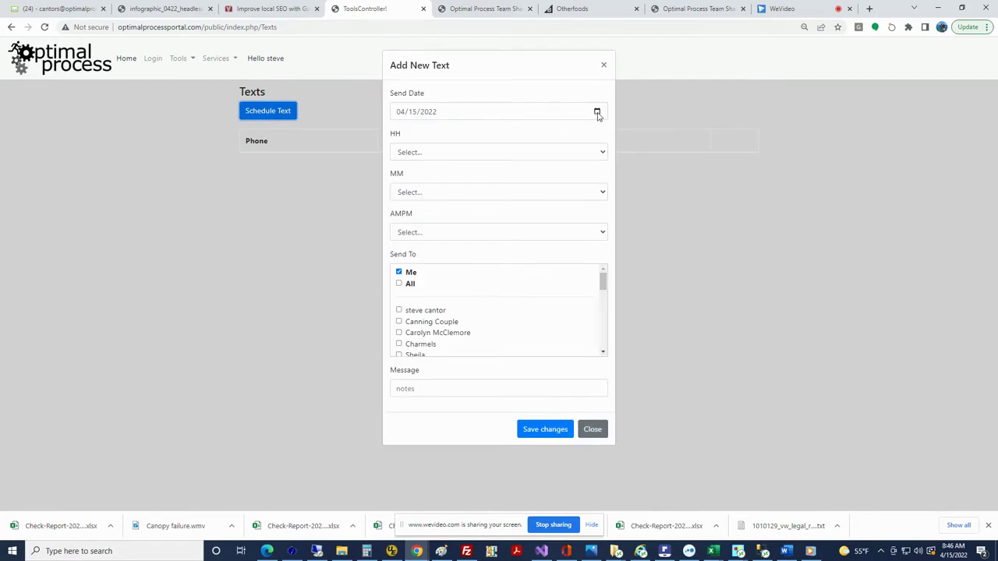
Set the send time to 10:00 AM (HH 10, MM 00, AM)
{"action": "left_click", "coordinate": [604, 152]}
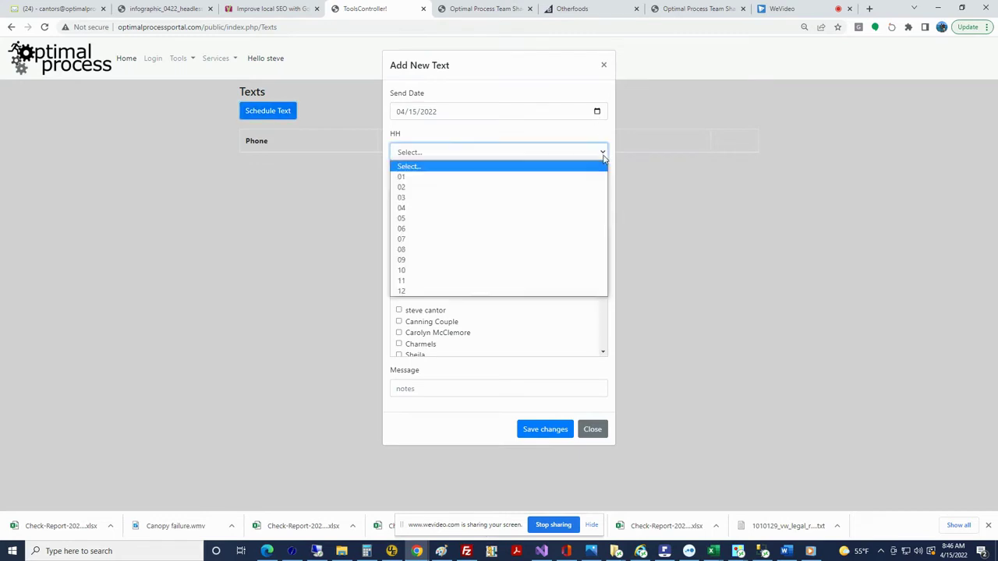
{"action": "left_click", "coordinate": [444, 270]}
{"action": "left_click", "coordinate": [455, 195]}
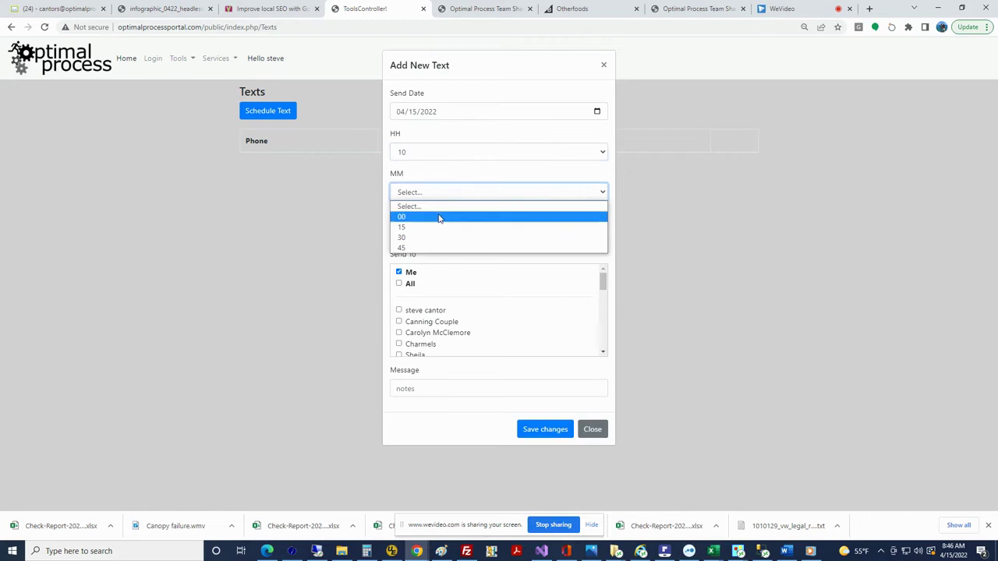
{"action": "left_click", "coordinate": [439, 218]}
{"action": "left_click", "coordinate": [437, 232]}
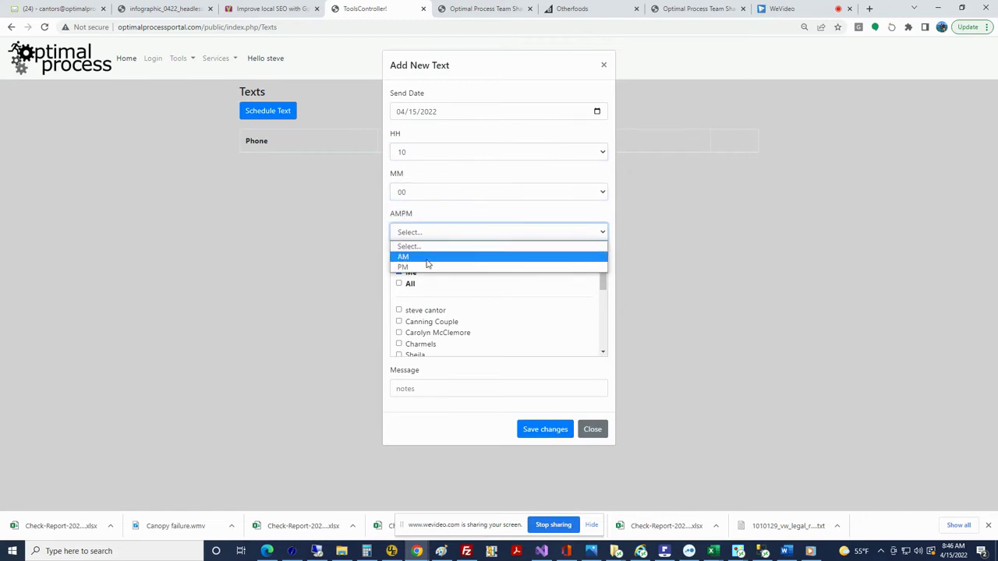
{"action": "left_click", "coordinate": [428, 257]}
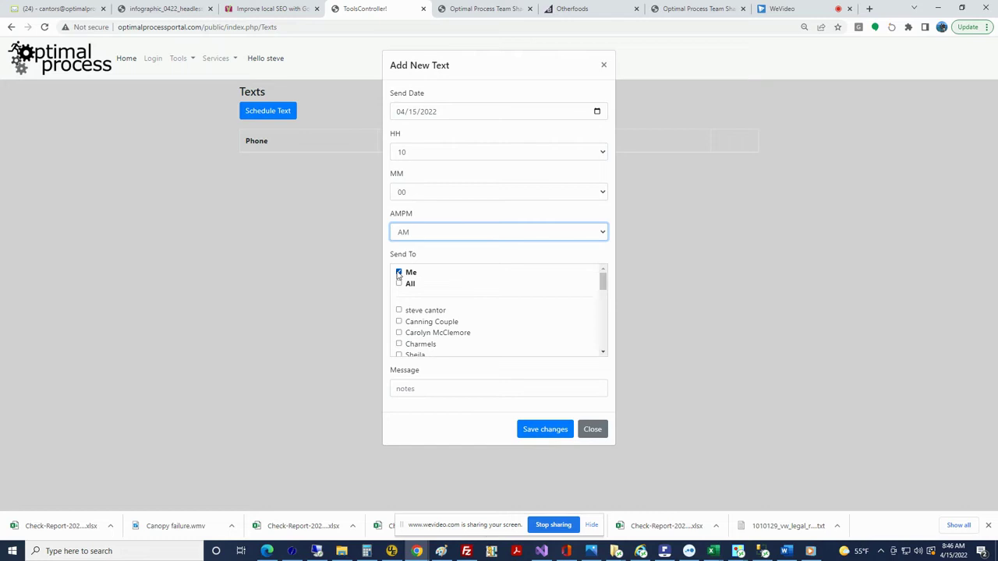
Untick Me, tick the first listed contact, and type the message 'have a nice jay'
{"action": "left_click", "coordinate": [398, 272]}
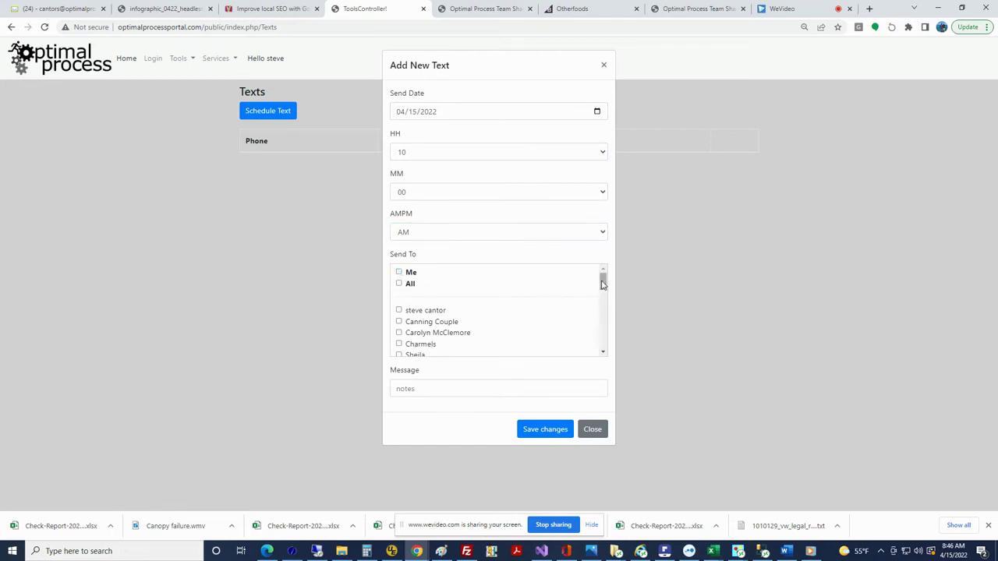
{"action": "mouse_move", "coordinate": [603, 283]}
{"action": "left_mouse_down"}
{"action": "mouse_move", "coordinate": [606, 350]}
{"action": "mouse_move", "coordinate": [616, 286]}
{"action": "left_mouse_up"}
{"action": "left_click", "coordinate": [398, 311]}
{"action": "left_click", "coordinate": [429, 386]}
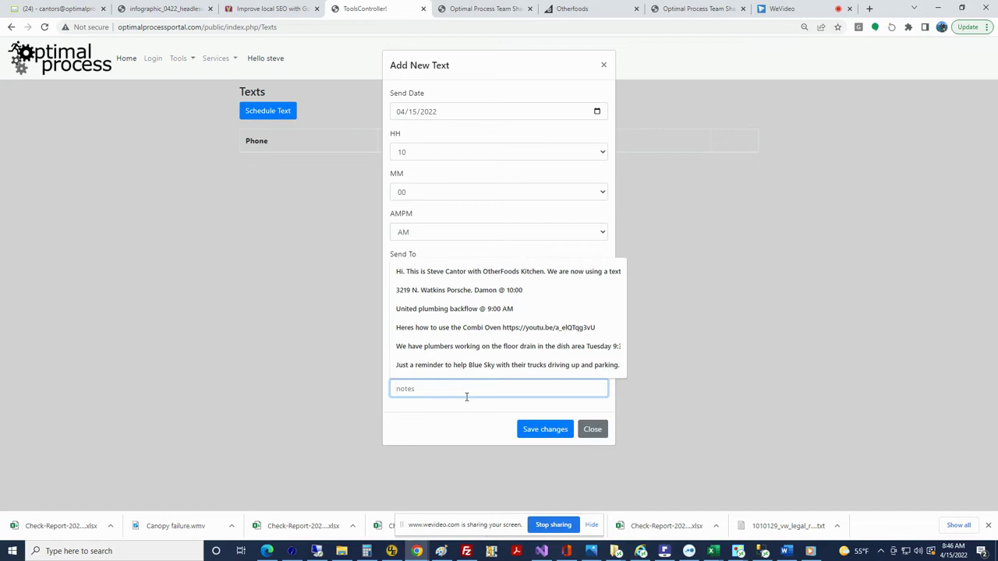
{"action": "type", "text": "have a nice jay !"}
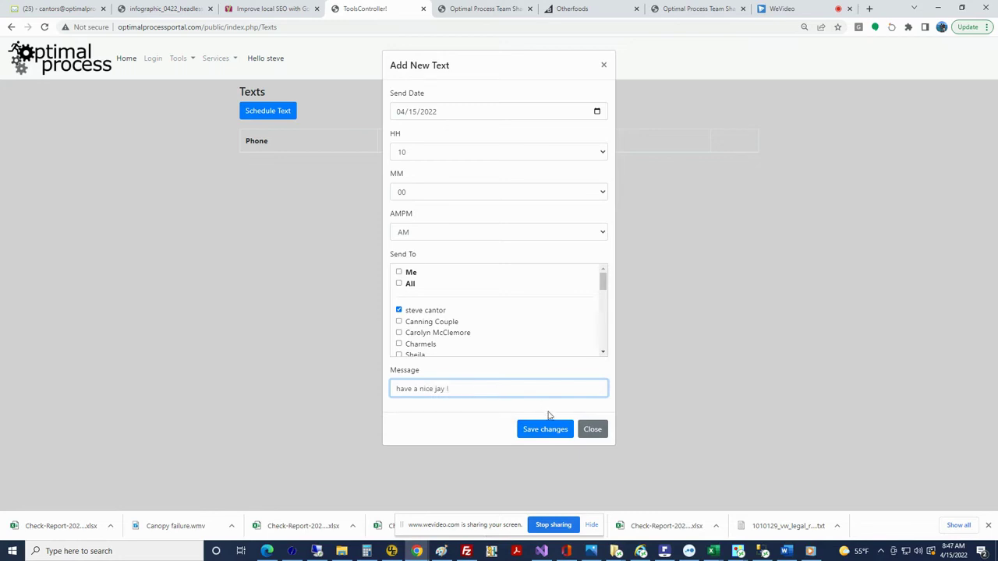
Save the scheduled text and reload the Texts list via Tools > Schedule Texts
{"action": "left_click", "coordinate": [549, 430]}
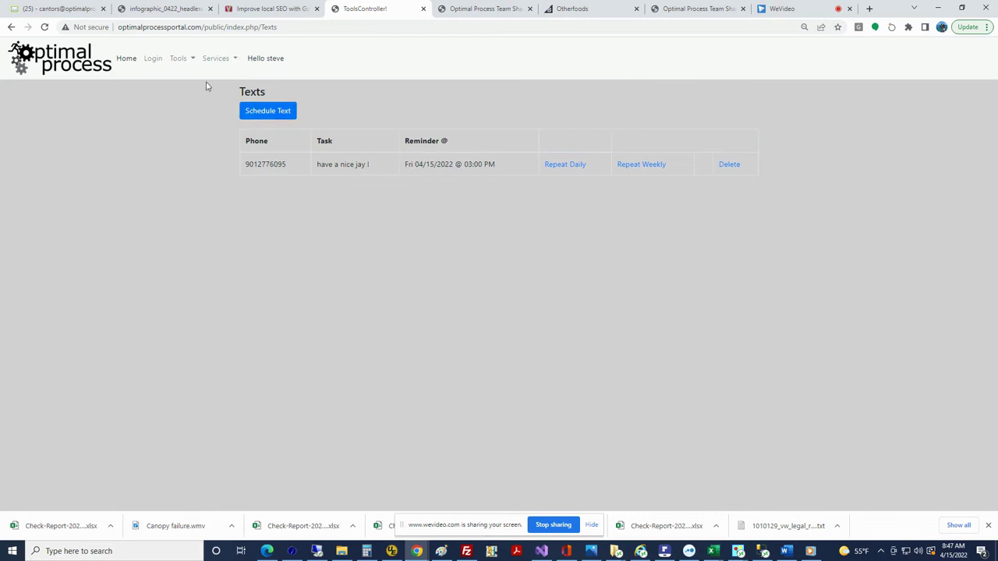
{"action": "left_click", "coordinate": [179, 61]}
{"action": "left_click", "coordinate": [182, 95]}
Check the new row's 10:00 AM time, date and recipient phone, then return to WeVideo
{"action": "left_click_drag", "start_coordinate": [464, 164], "coordinate": [495, 164]}
{"action": "left_click_drag", "start_coordinate": [423, 164], "coordinate": [435, 164]}
{"action": "left_click_drag", "start_coordinate": [245, 164], "coordinate": [287, 163]}
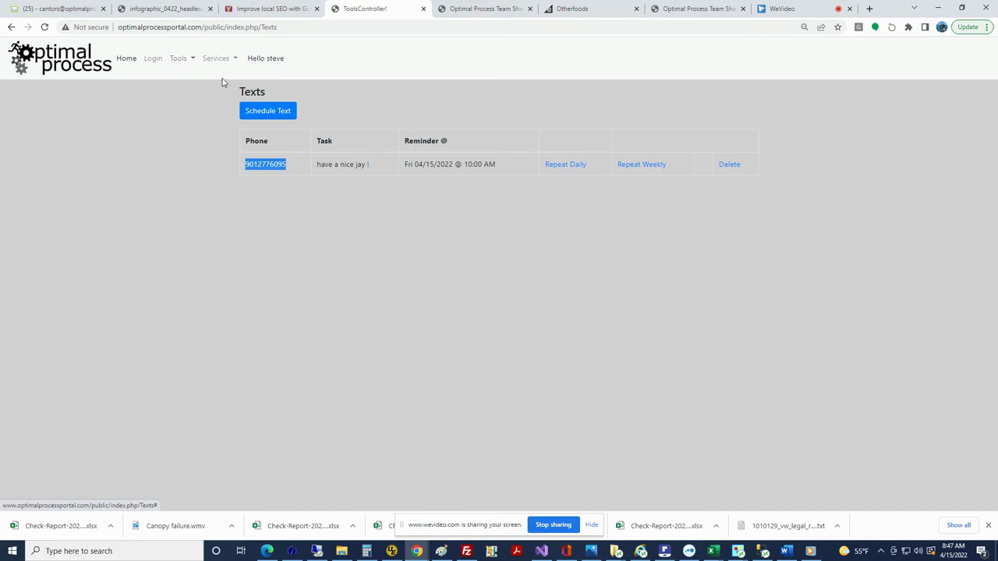
{"action": "left_click", "coordinate": [785, 8]}
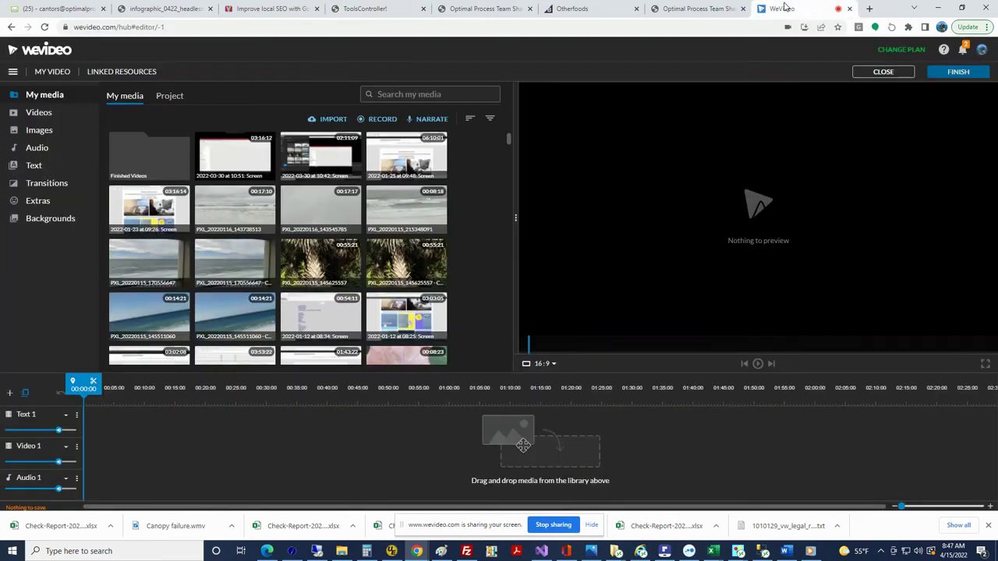